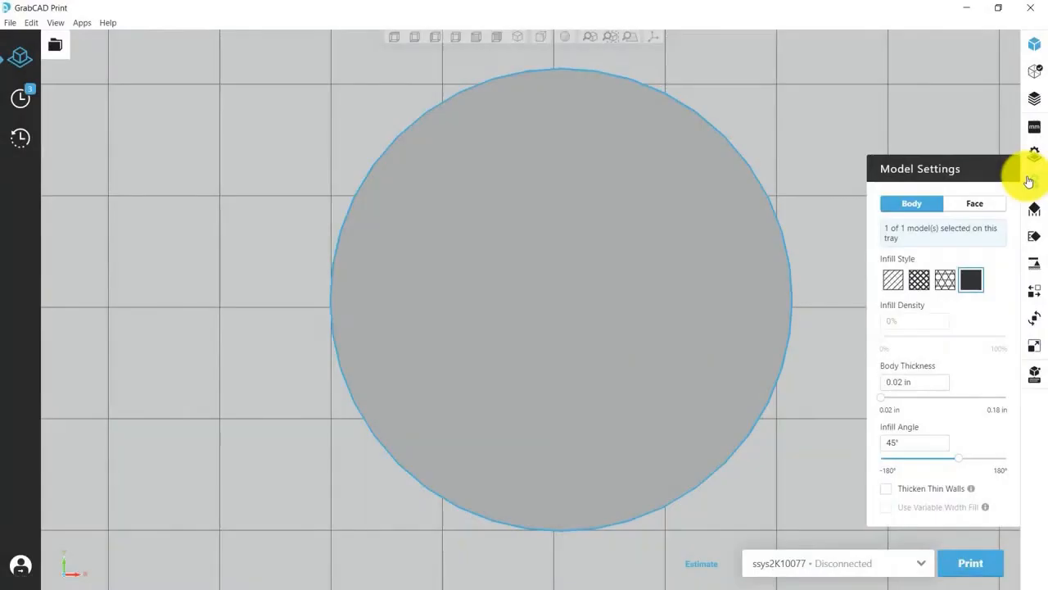
Review the available model materials in the tray settings, then return to the model settings
click(1034, 155)
click(973, 235)
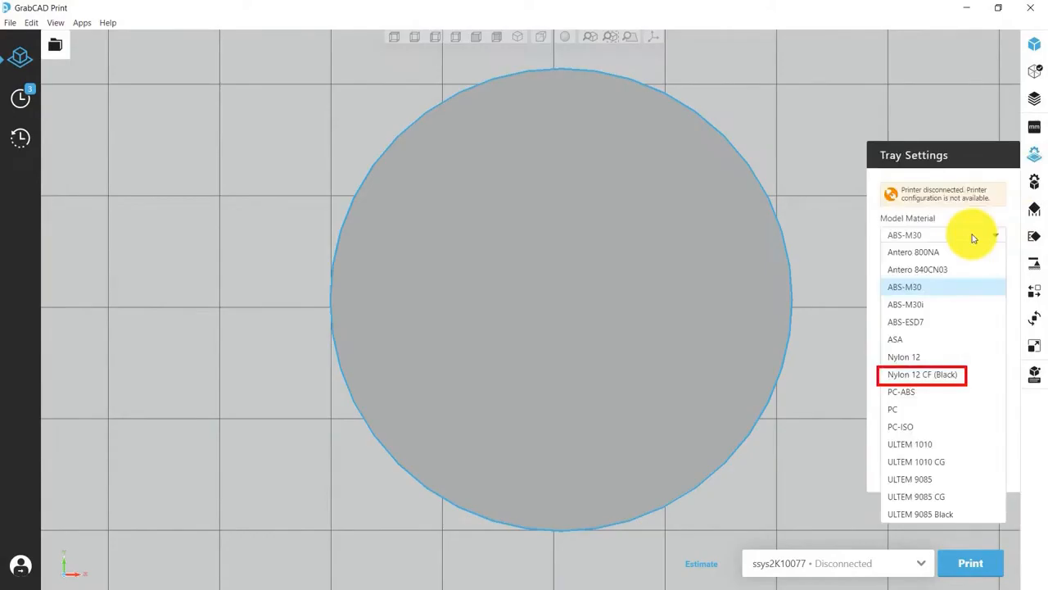
click(1034, 186)
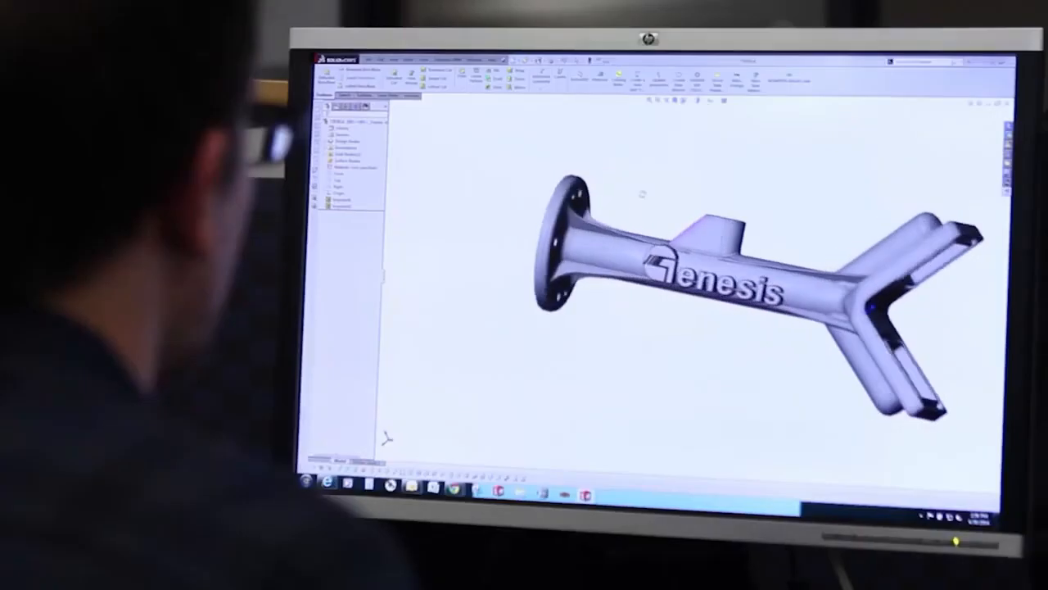
middle_drag(643, 194, 710, 199)
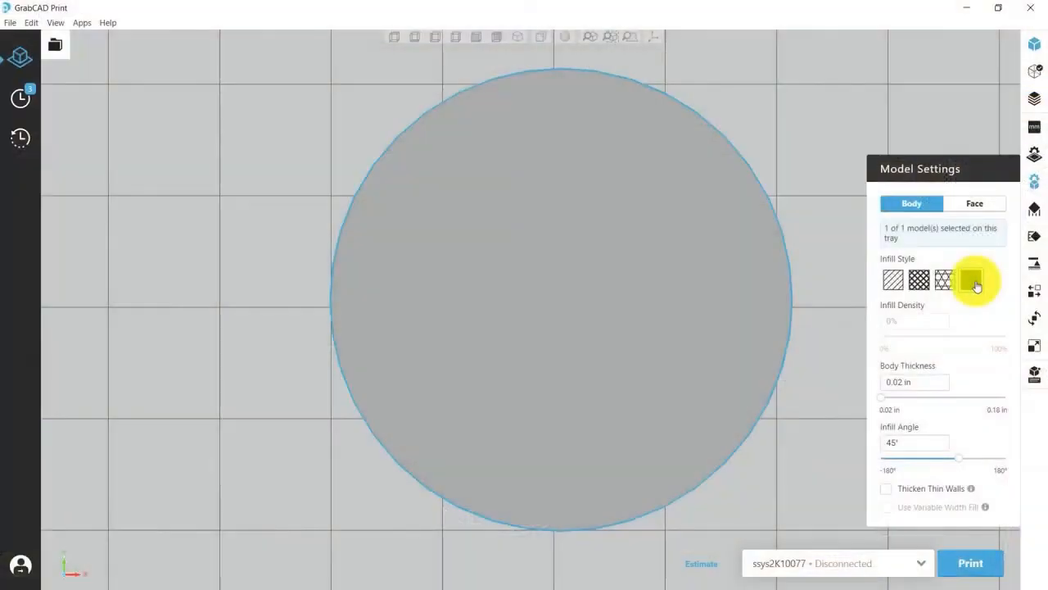
Check the slice preview and tray estimates for the cylinder with solid infill, then return to the model view
click(1035, 99)
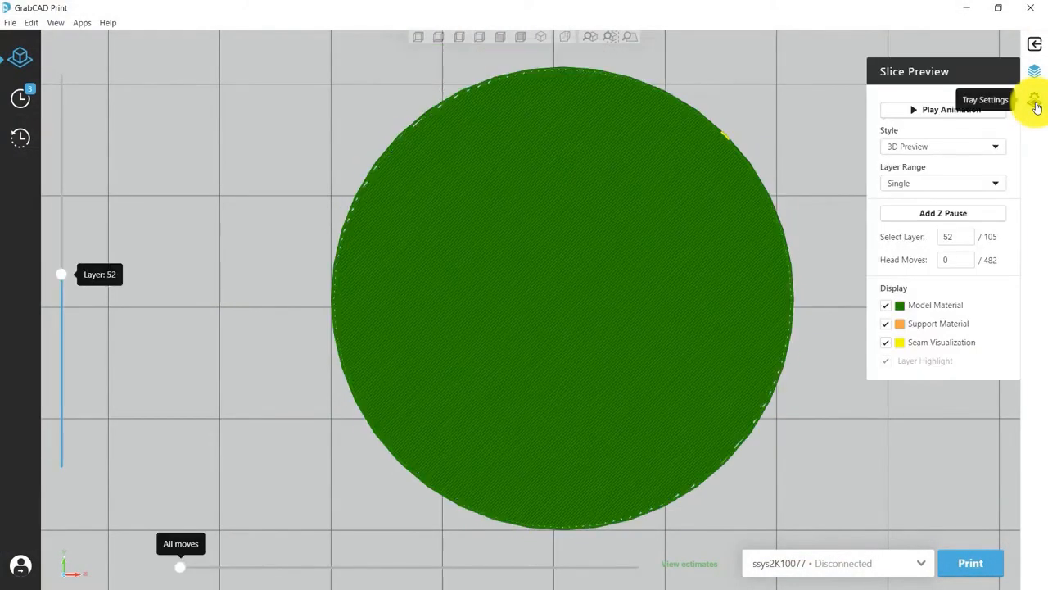
click(697, 565)
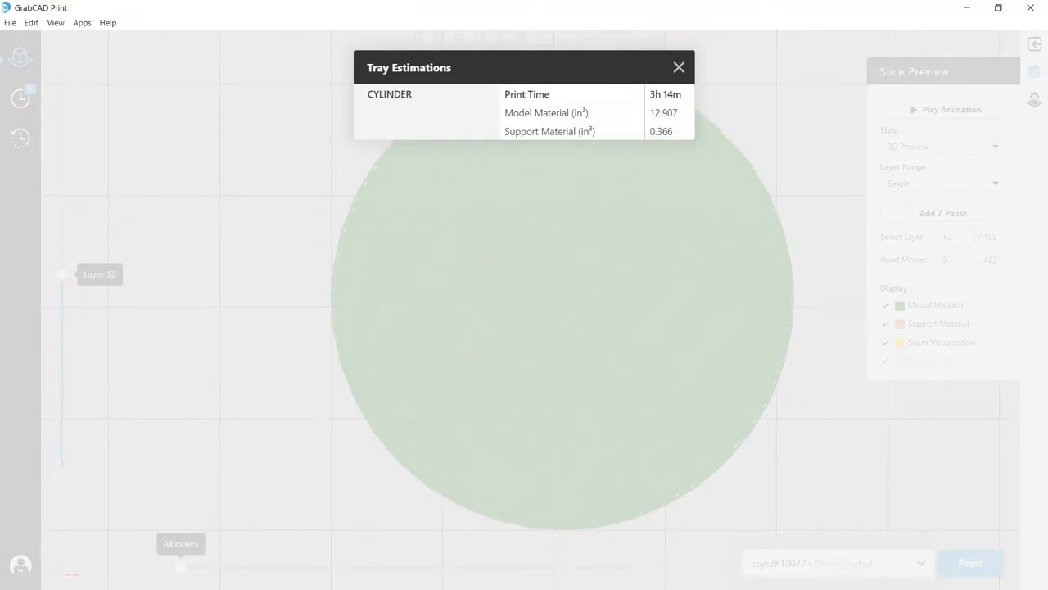
click(679, 67)
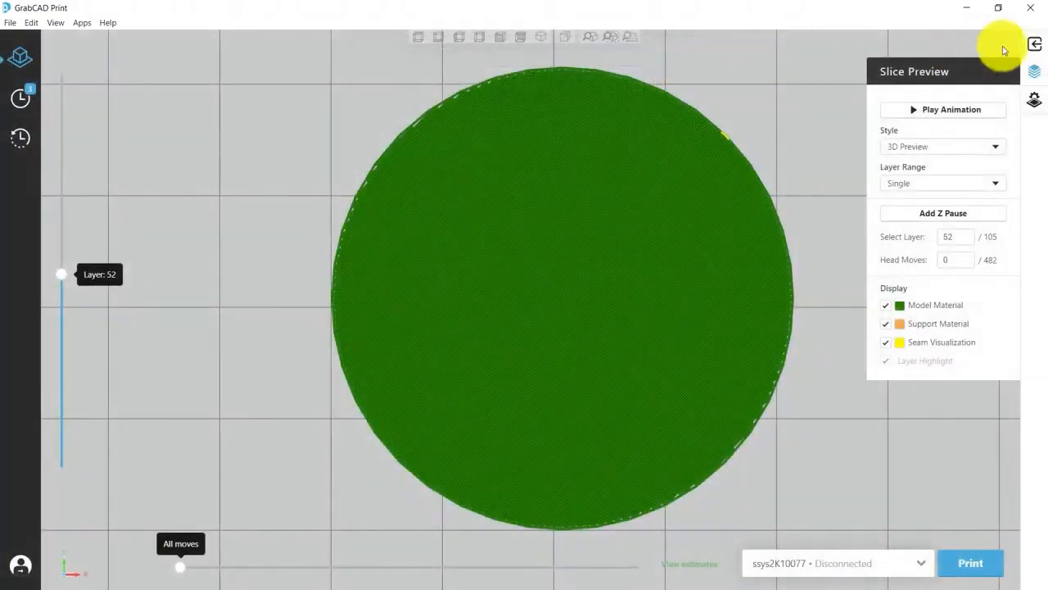
click(1033, 49)
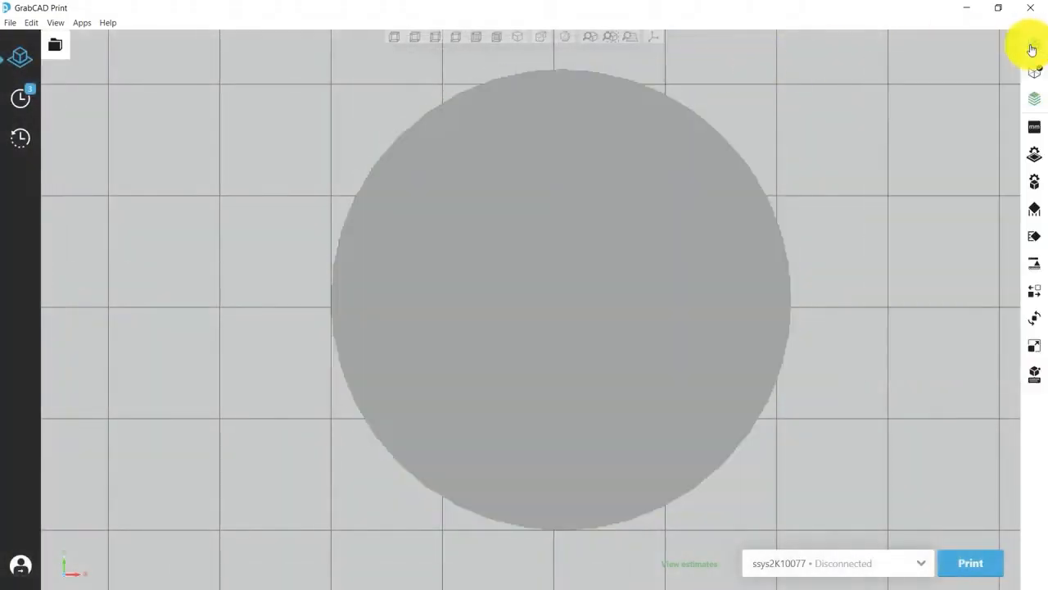
Try the lighter infill styles, including Hexagram, on the cylinder and compare their tray estimates
click(894, 282)
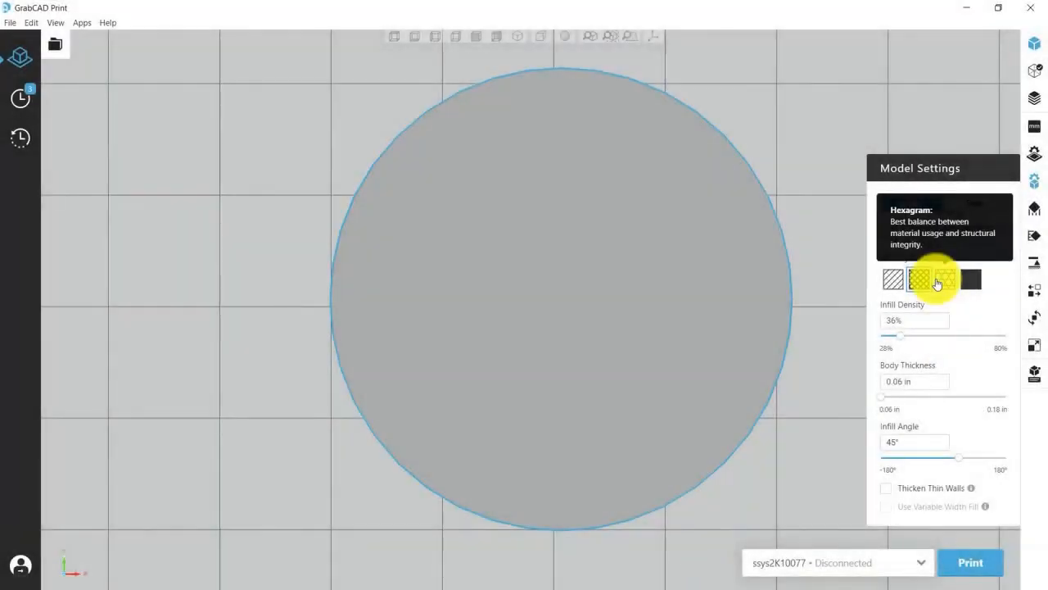
click(936, 280)
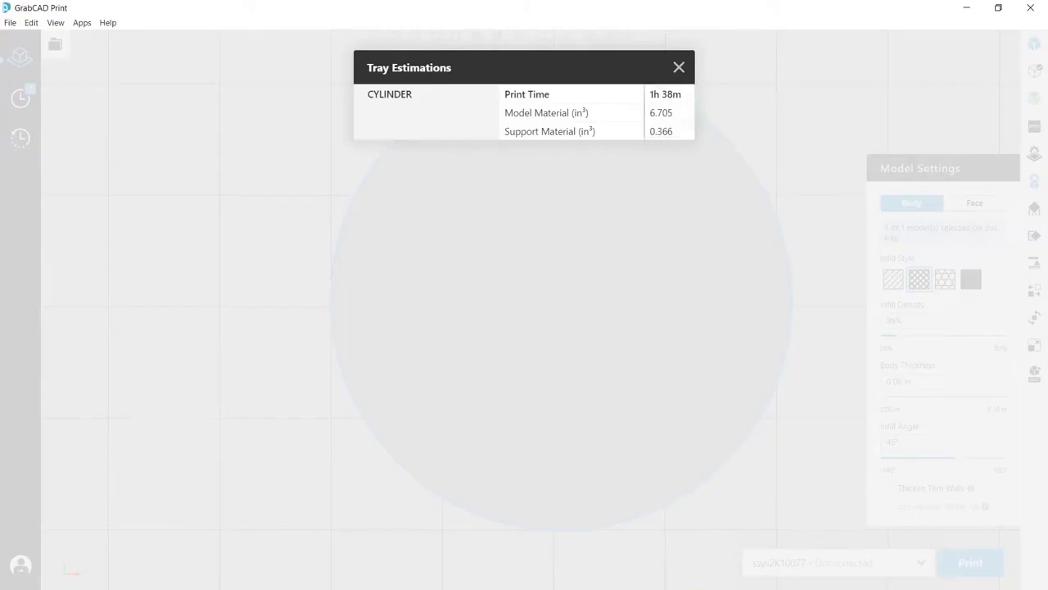
click(679, 68)
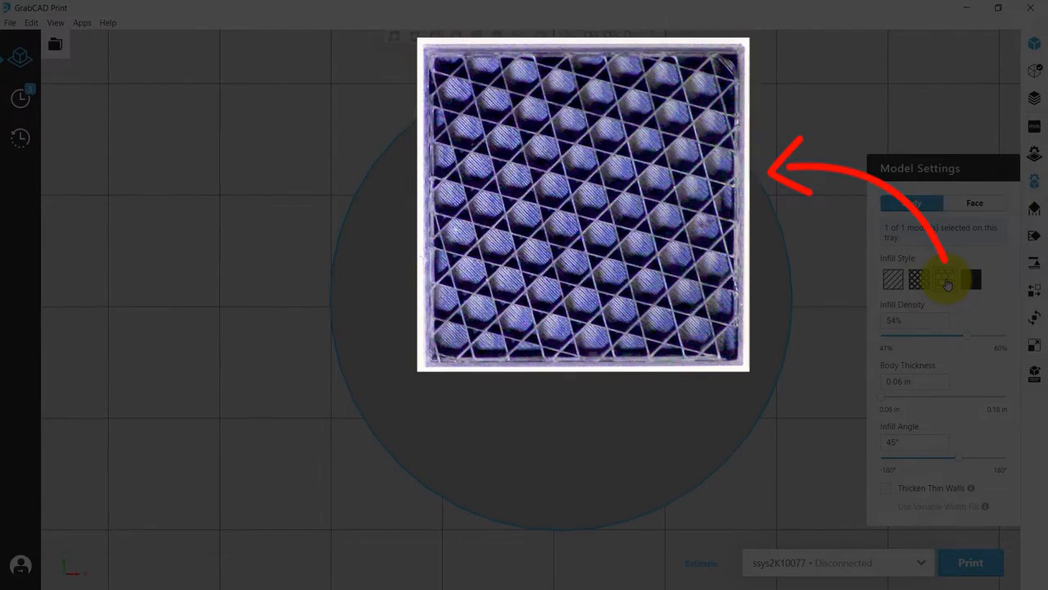
click(702, 563)
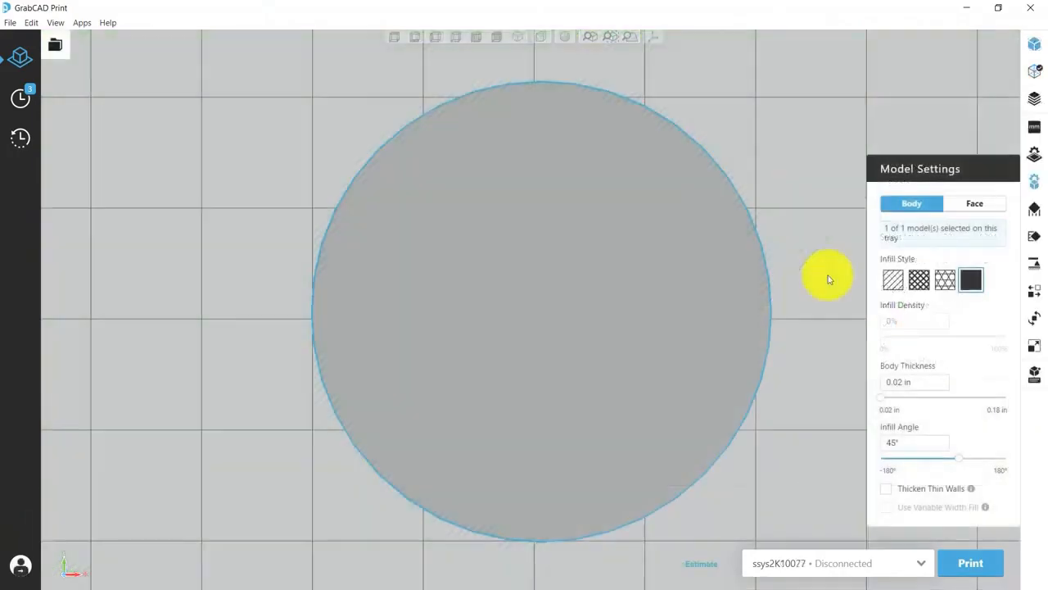
Set the cylinder's infill style to the single-direction hatch and calculate the tray estimate
click(903, 283)
click(696, 563)
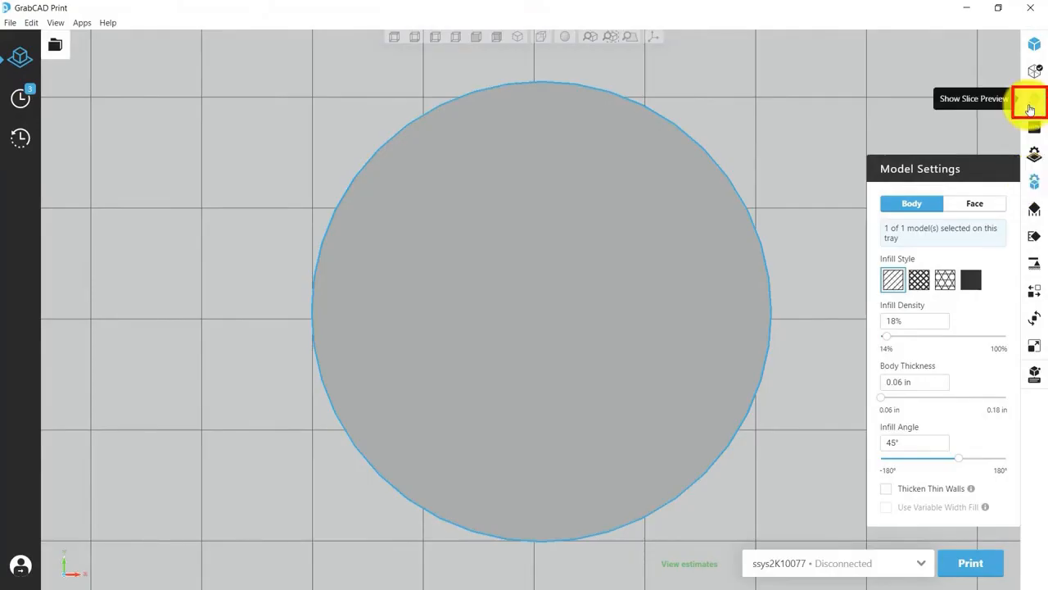
Show the slice preview with the layer range kept on Single, and play the layer animation before pausing it
click(1030, 109)
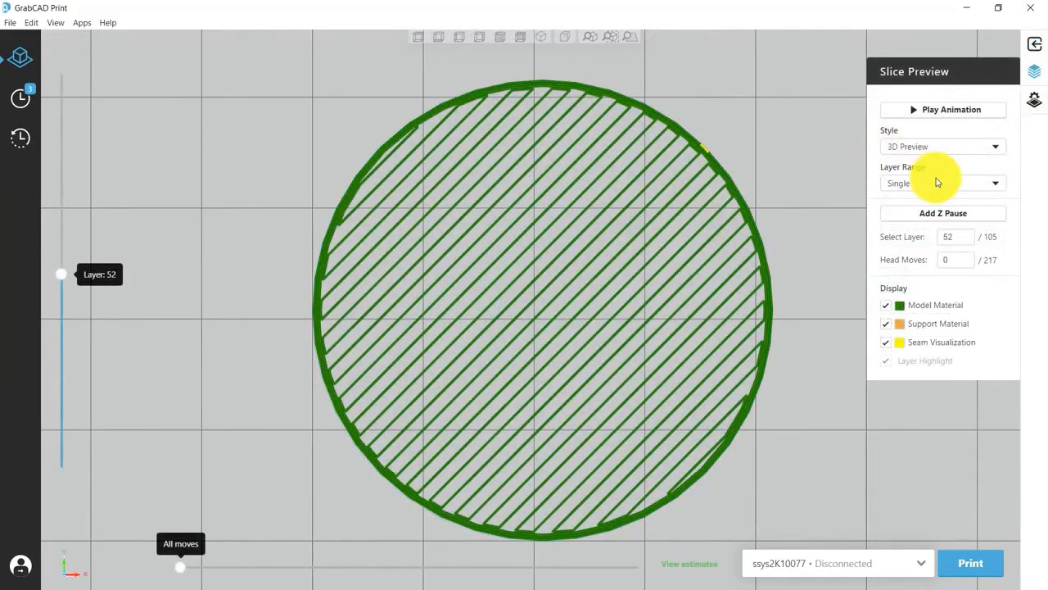
click(937, 183)
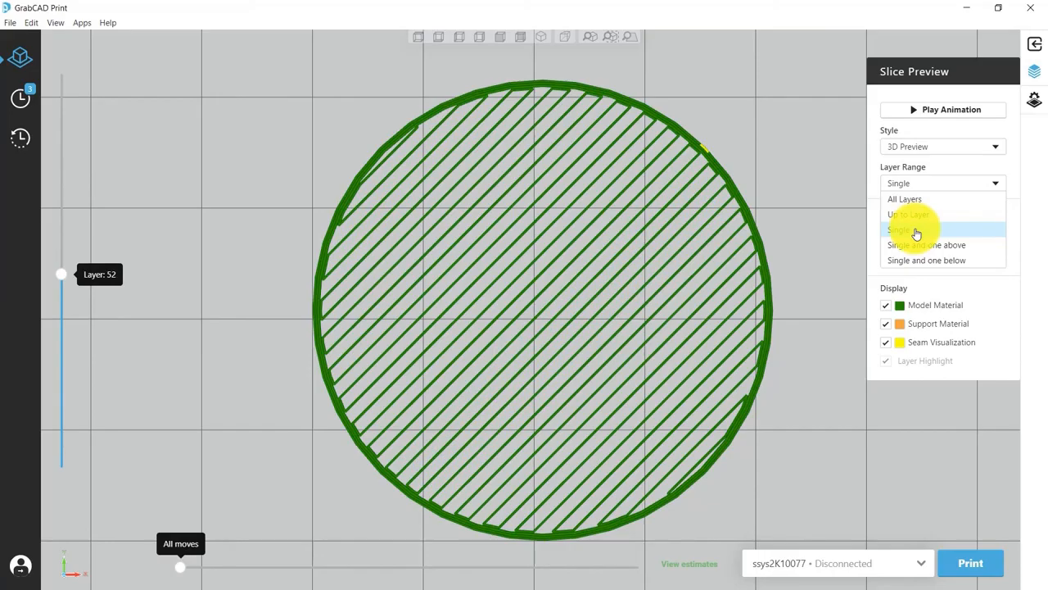
click(915, 232)
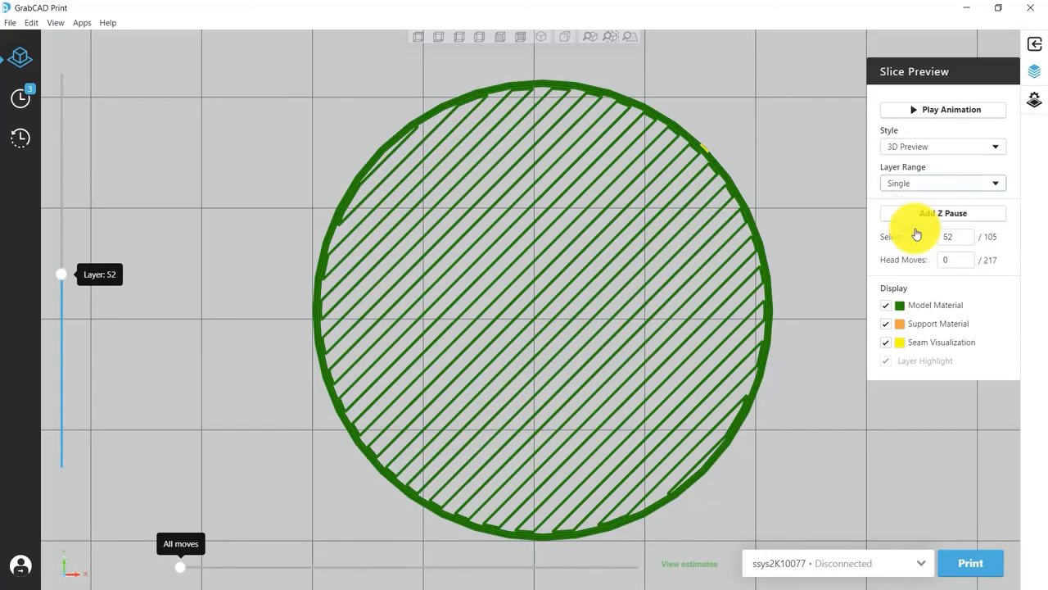
click(952, 114)
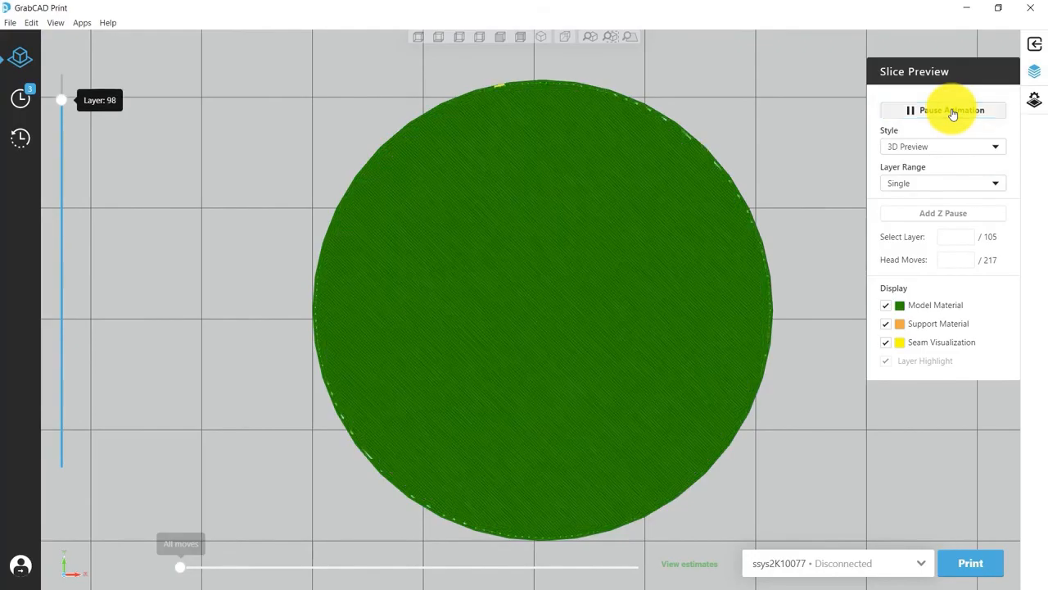
click(953, 114)
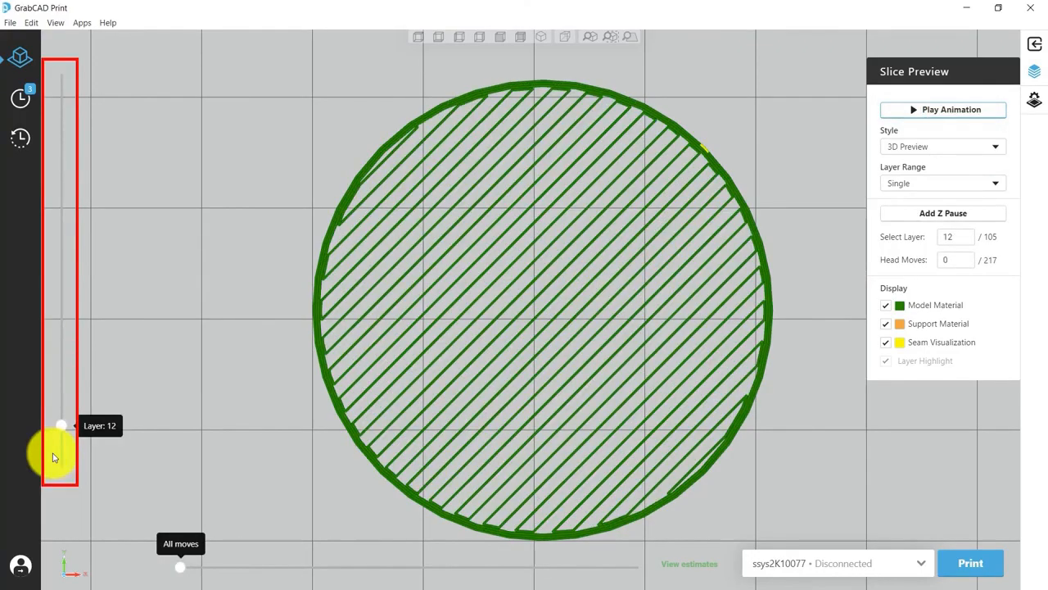
Step upward through the lower sliced layers one at a time as far as layer 12
click(52, 453)
key(Up)
key(Up)
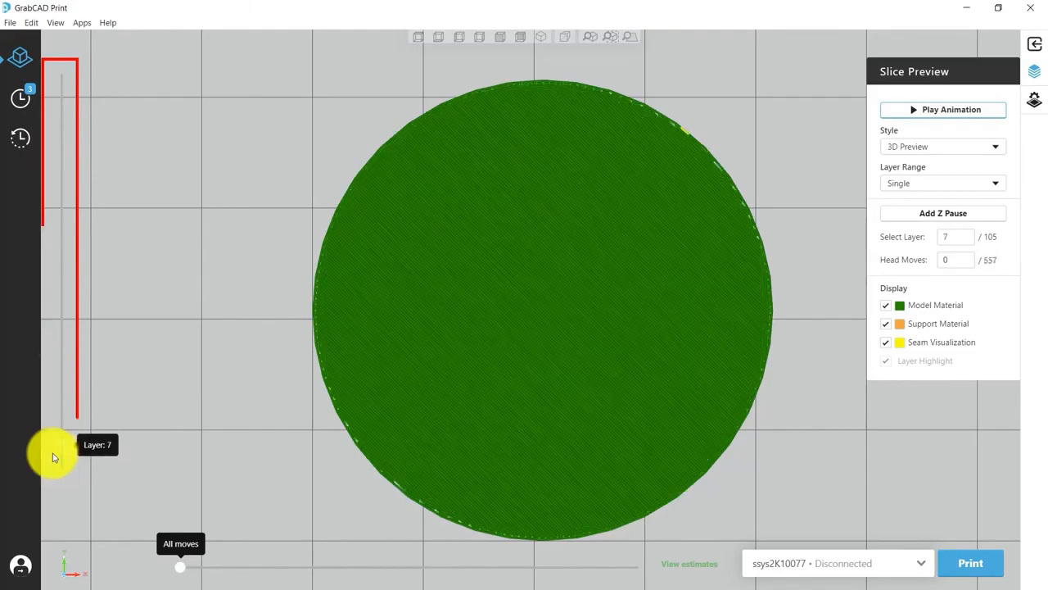
key(Up)
key(Up)
key(Up)
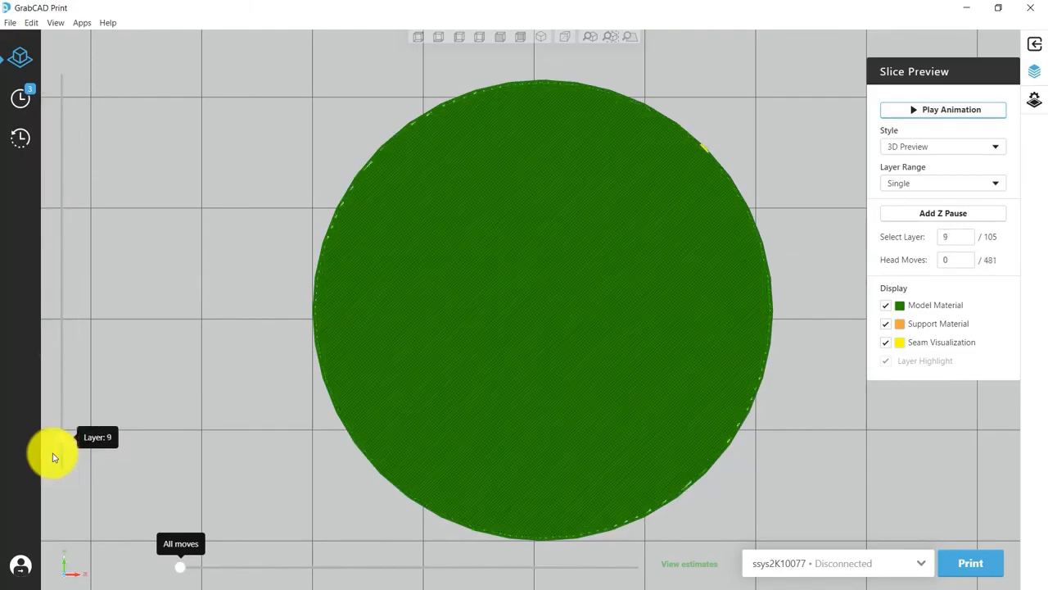
key(Up)
key(Up)
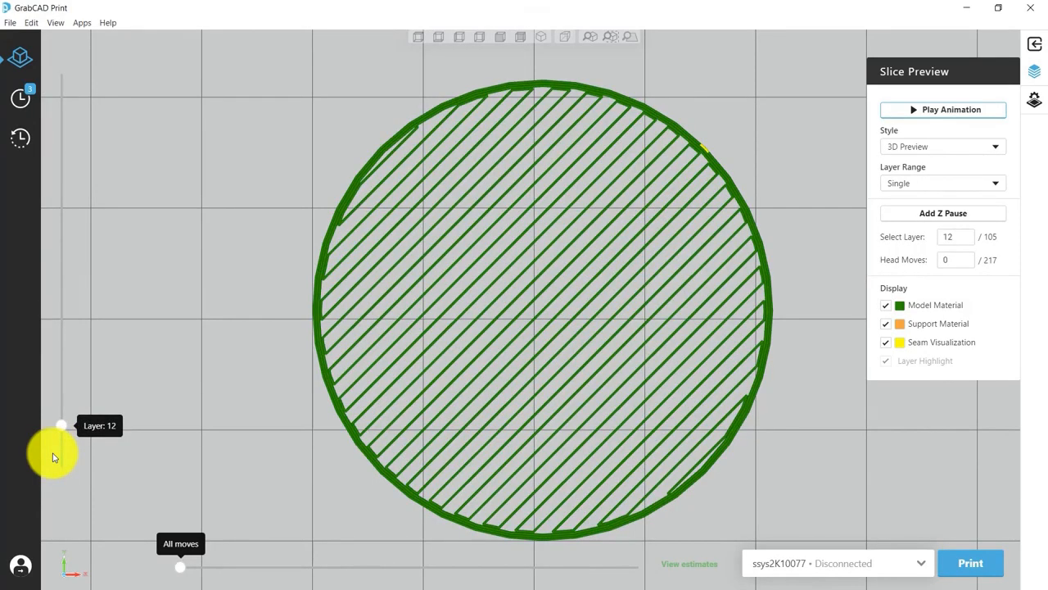
Select the cylinder in the model view and reopen its slice preview
click(1034, 45)
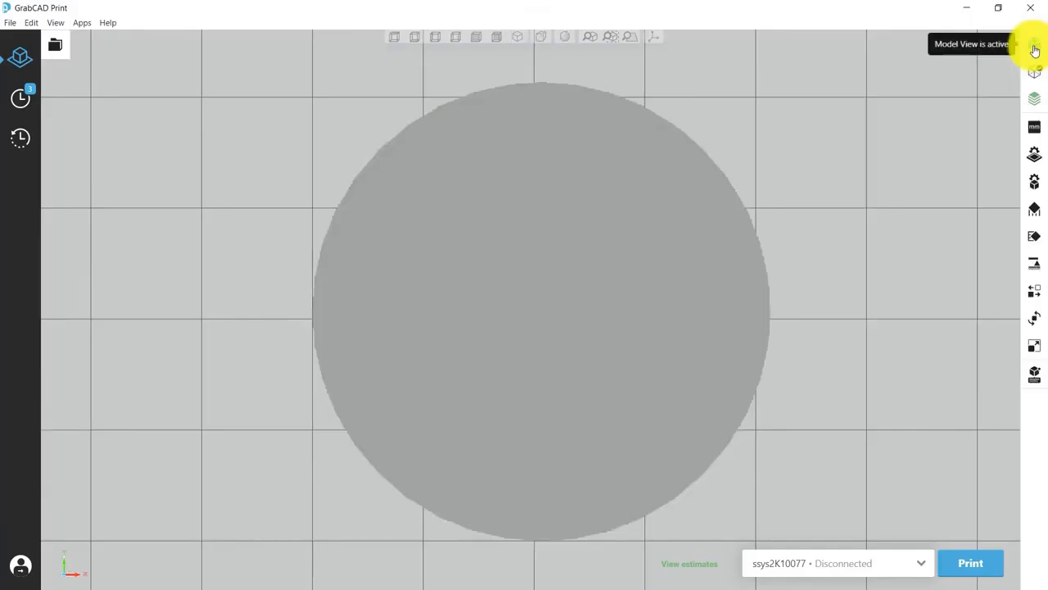
click(608, 225)
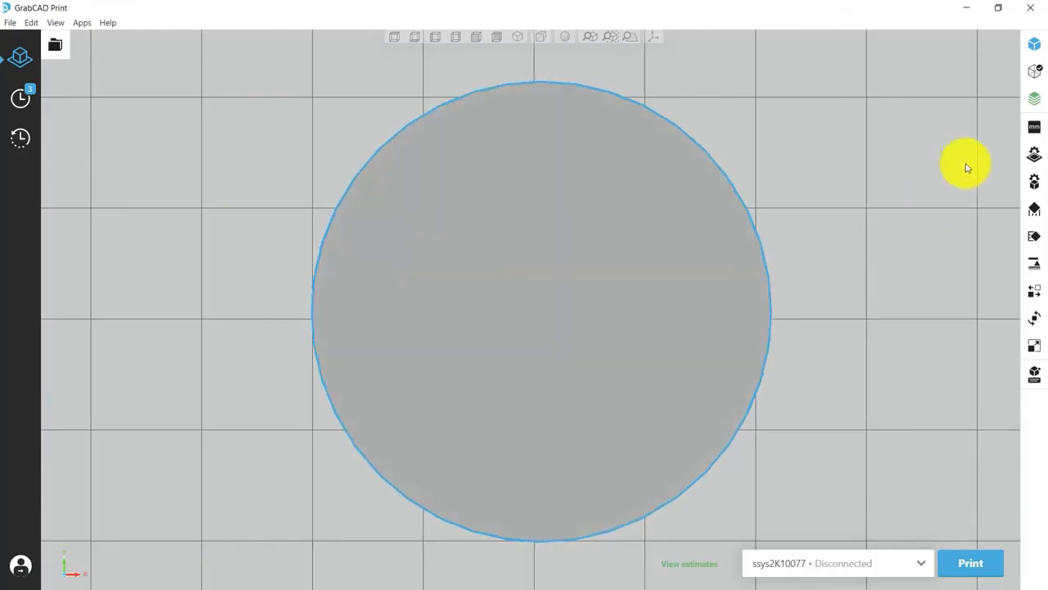
click(1035, 98)
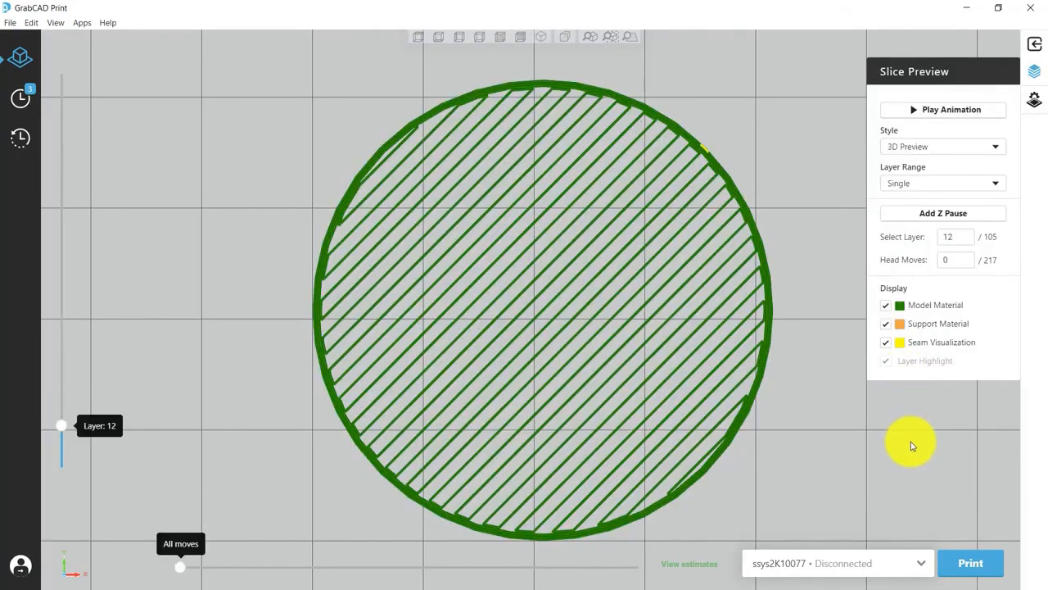